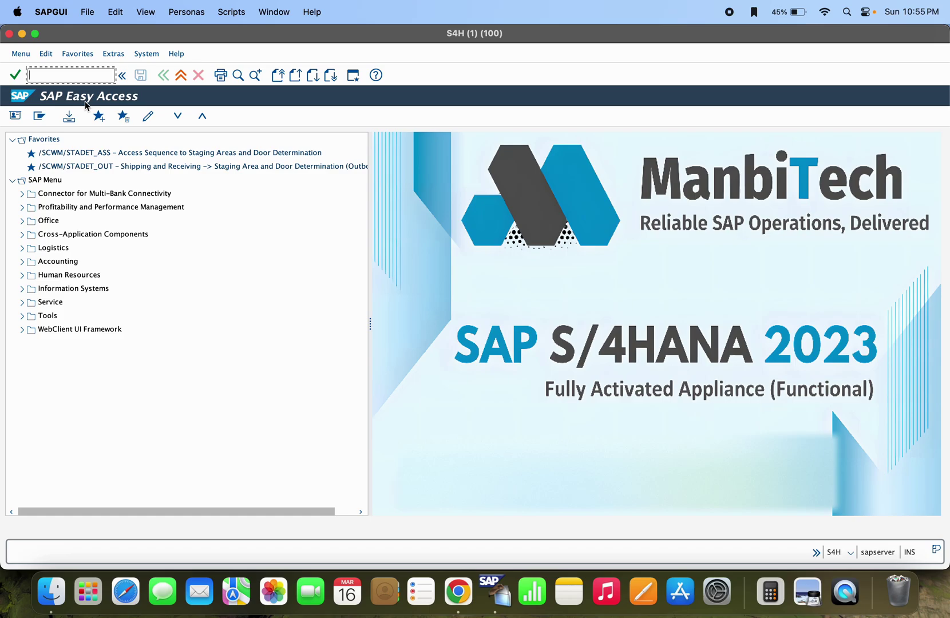
Step: Open the spool request list with transaction SP02
left_click(40, 78)
type("sp02")
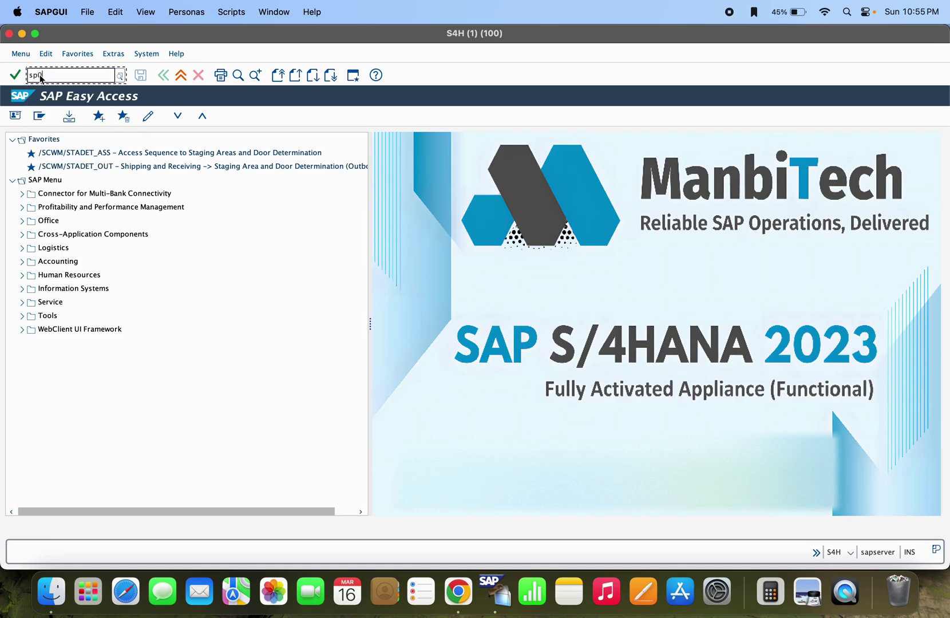
key("Return")
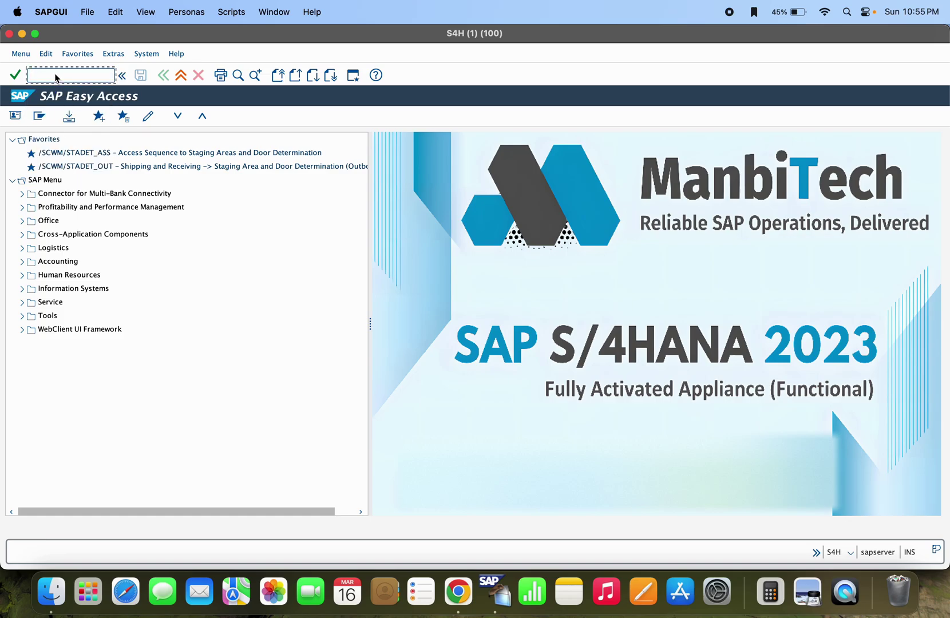
type("sp02")
key("Return")
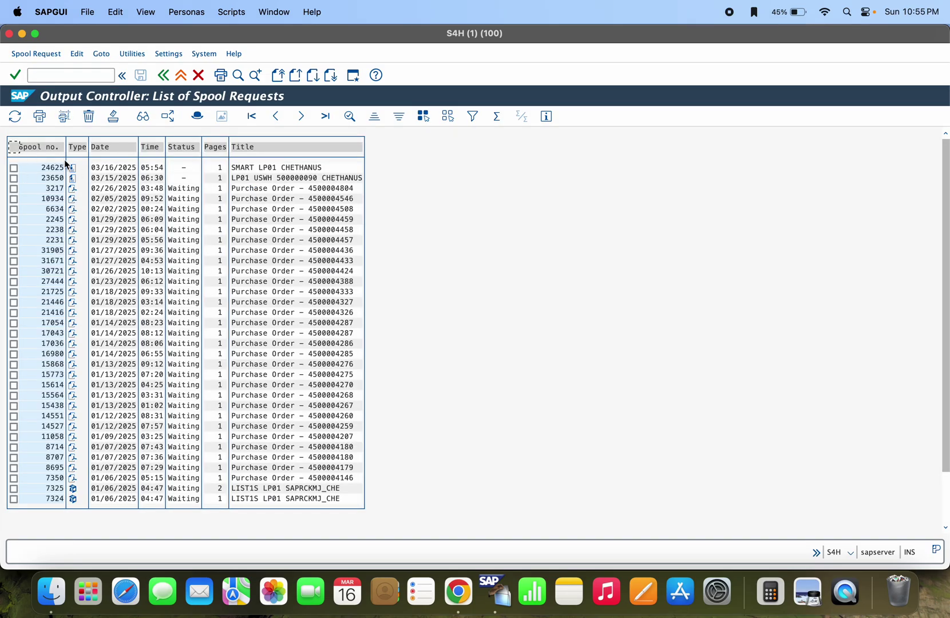
Step: Tick spool request 24625, preview its contents, and return to the list
left_click(14, 171)
key("Down")
left_click(75, 172)
mouse_move(822, 243)
left_mouse_down()
mouse_move(824, 354)
mouse_move(824, 216)
left_mouse_up()
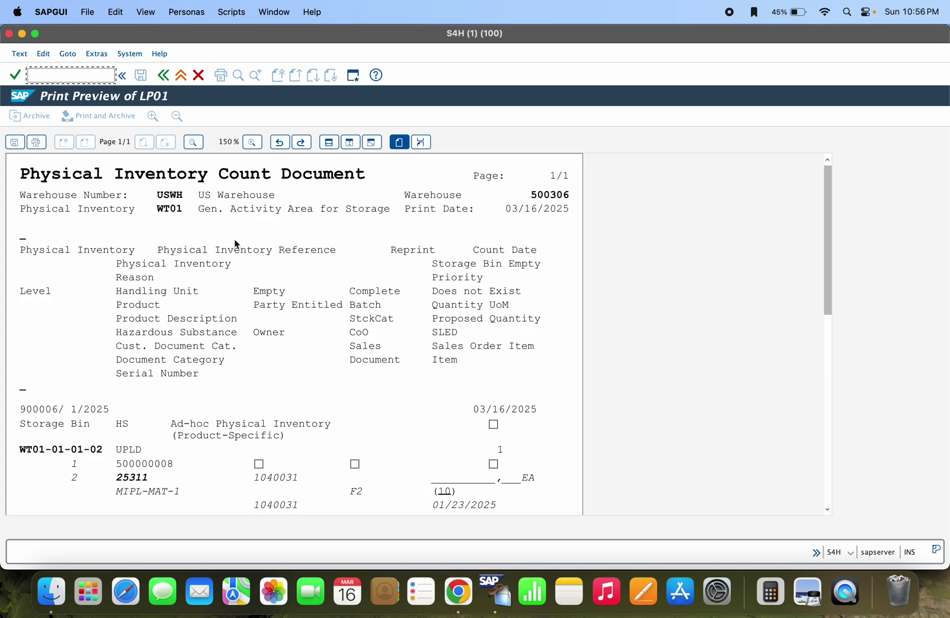
left_click(163, 75)
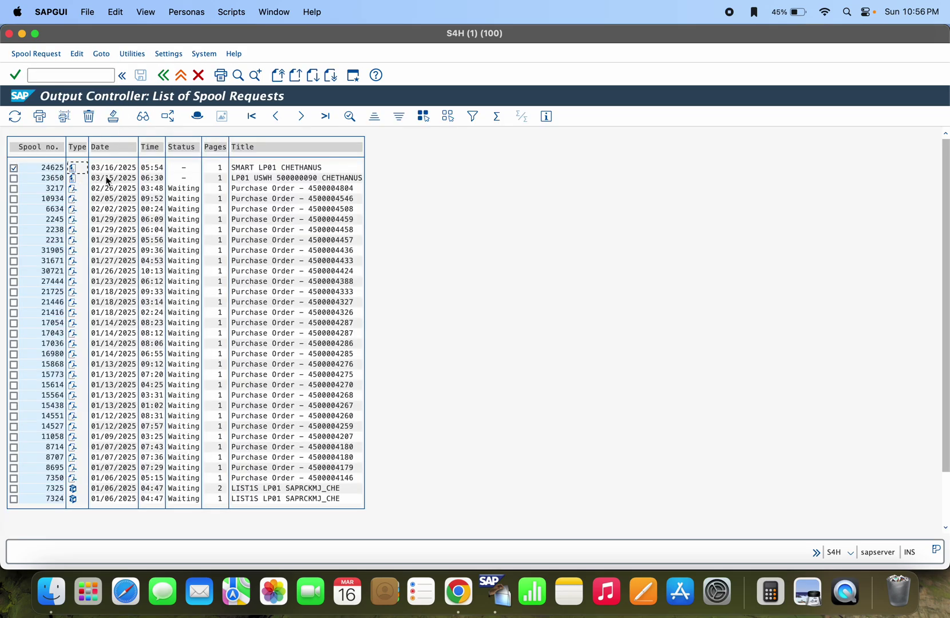
left_click(48, 167)
left_click(65, 78)
type("/o")
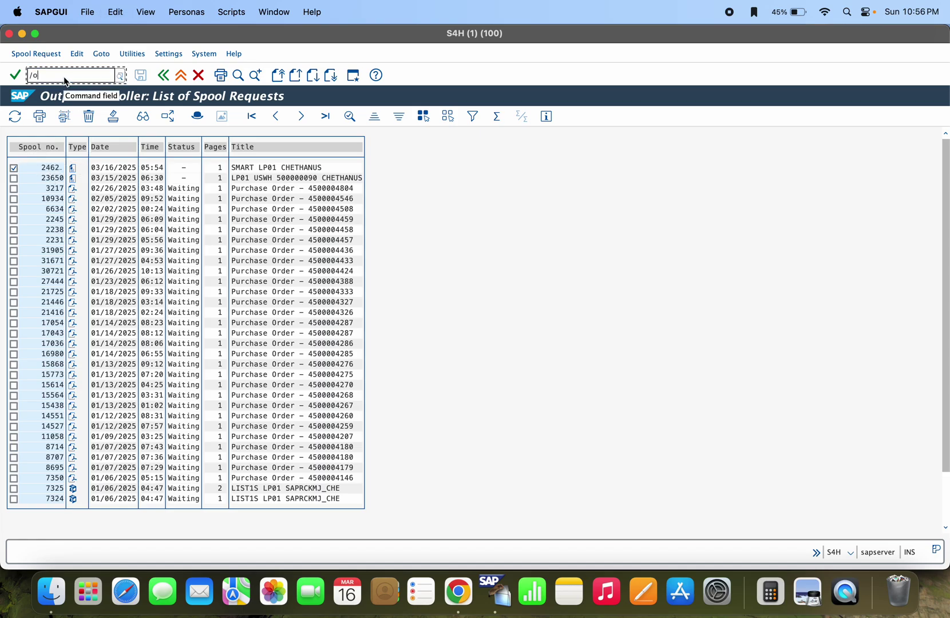
key("BackSpace")
key("BackSpace")
type("a")
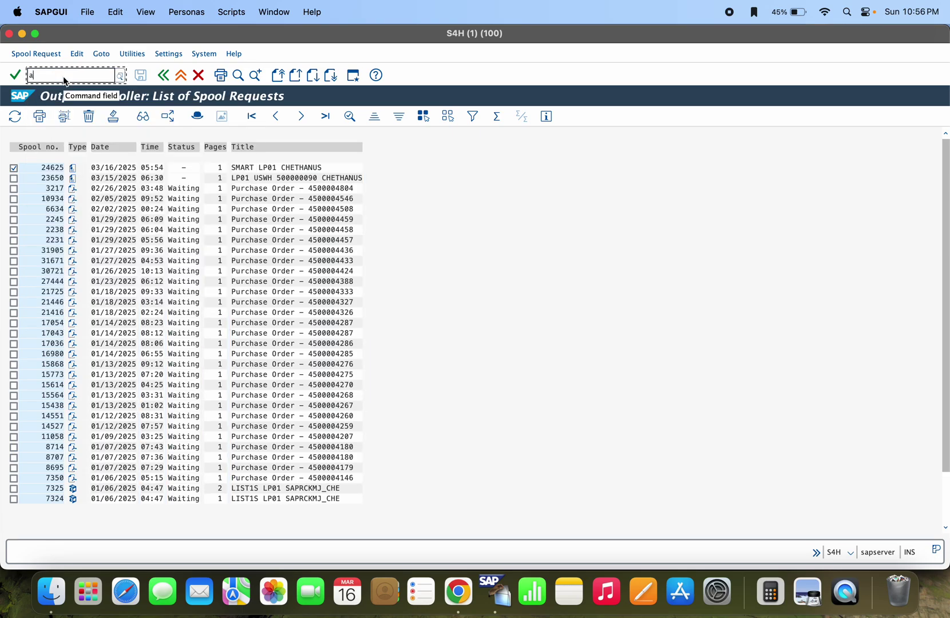
type("38")
key("BackSpace")
key("BackSpace")
type("sa3")
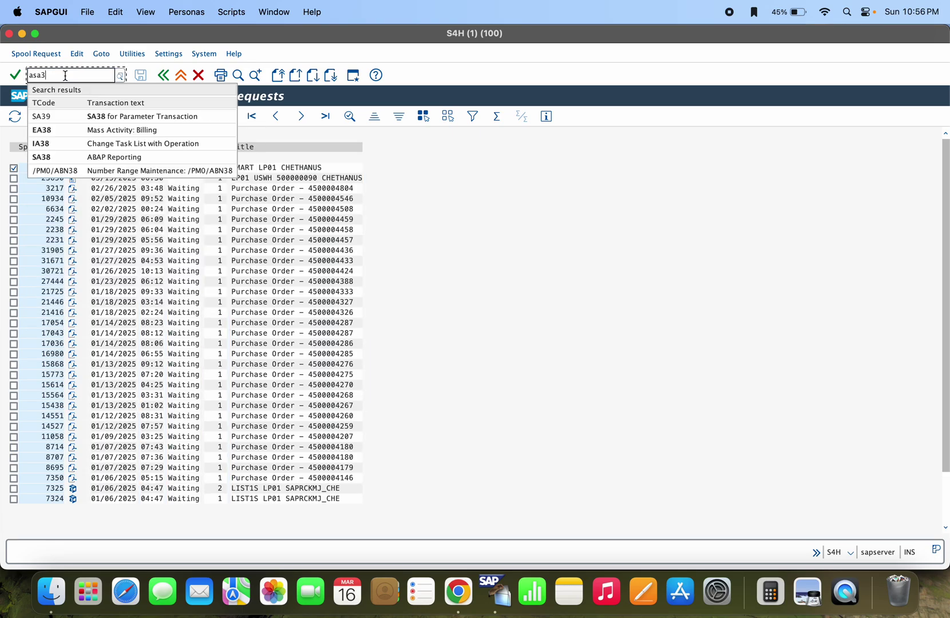
type("8")
key("BackSpace")
key("BackSpace")
key("BackSpace")
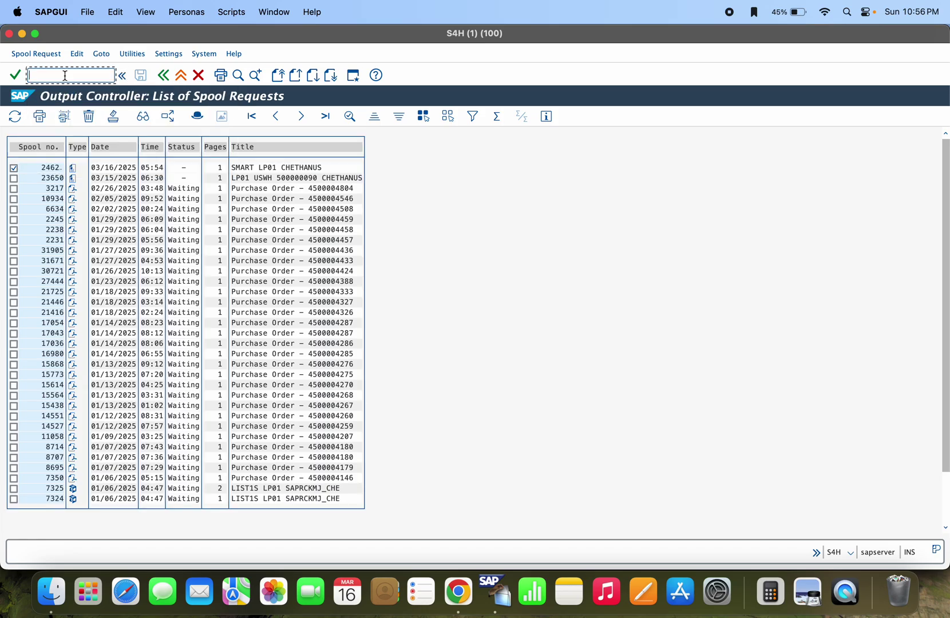
type("/nsp0")
type("2")
Step: Start the RSTXPDFT4 spool-to-PDF conversion program
key("Return")
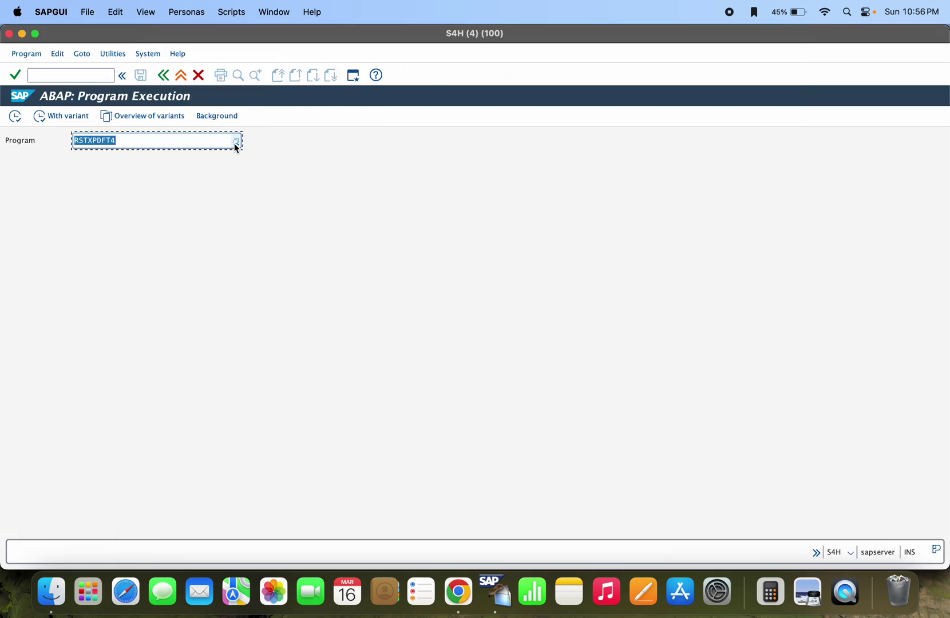
left_click(133, 141)
left_click(12, 119)
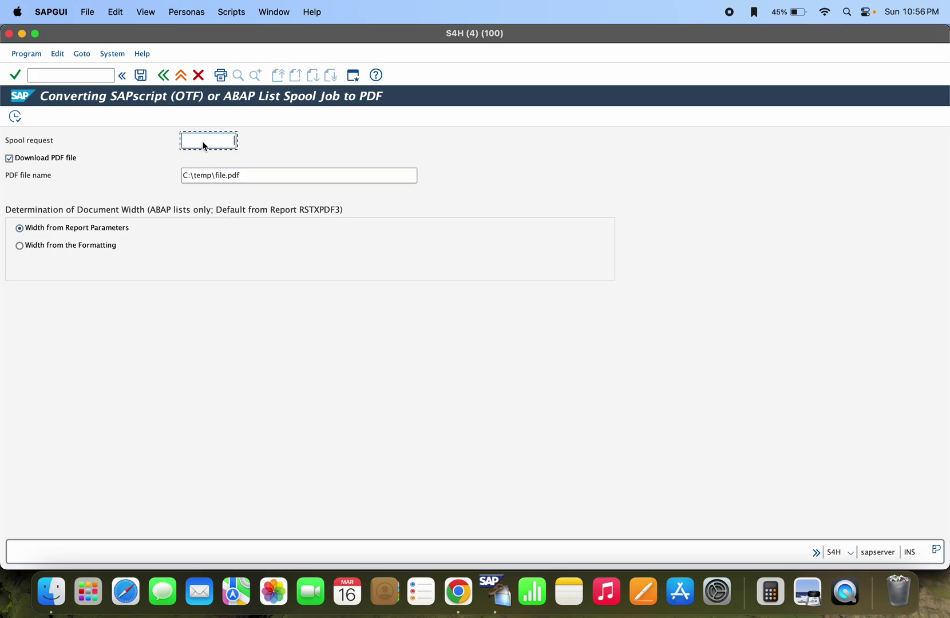
type("24625")
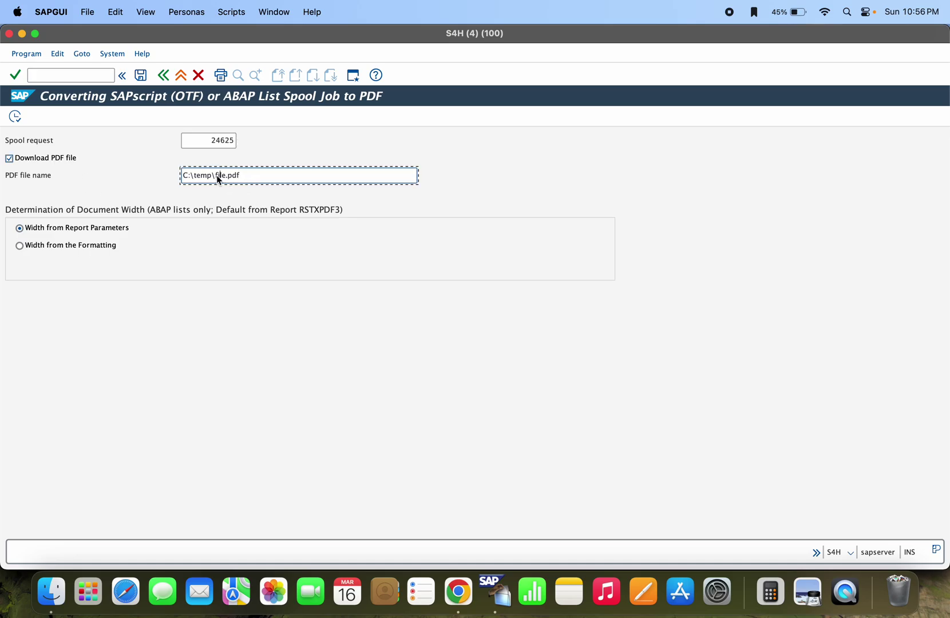
Step: Strip the C:\temp\ path so the PDF file name reads File.pdf
left_click_drag(218, 178, 175, 179)
key("BackSpace")
key("Delete")
type("F")
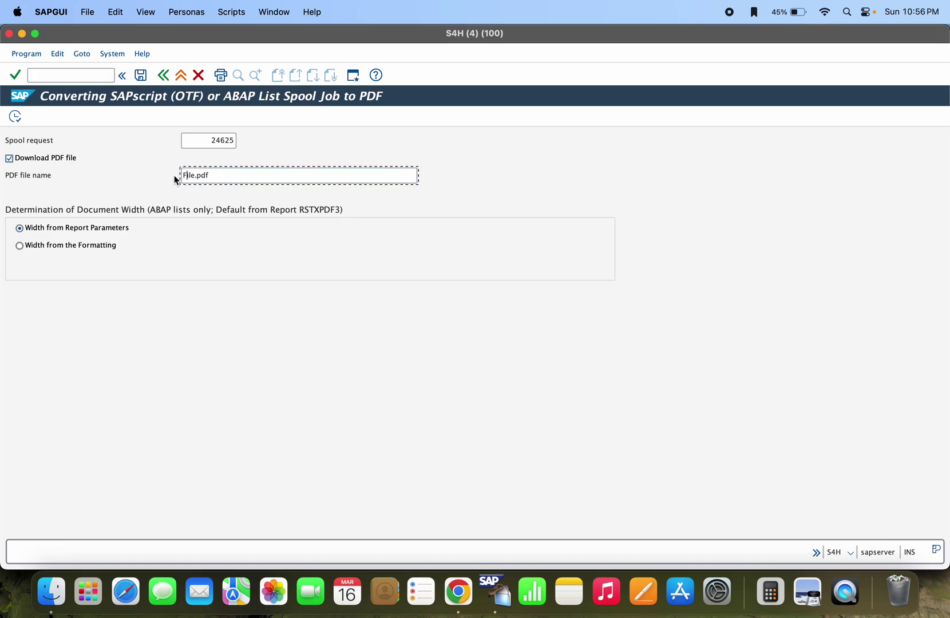
Step: Run the conversion and save File.pdf into Desktop > SAP MM:EWM
left_click(15, 115)
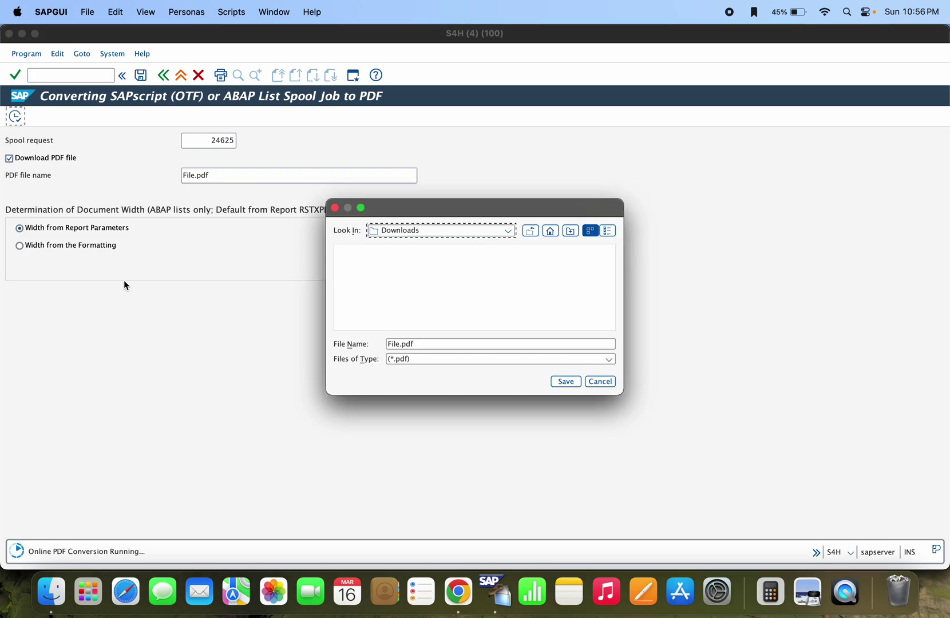
left_click(551, 232)
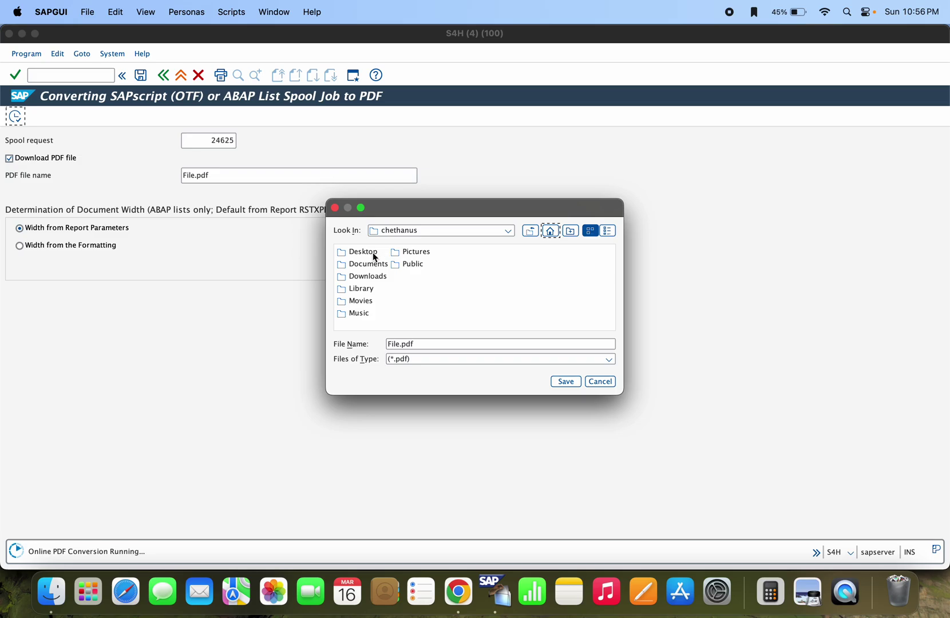
left_click(347, 252)
left_click(563, 382)
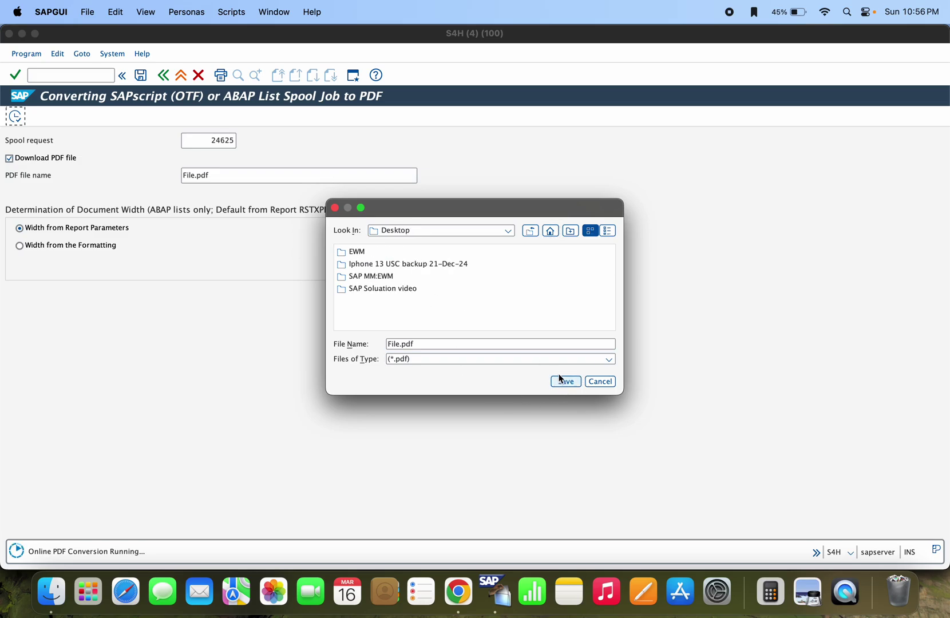
left_click(375, 290)
left_click(575, 384)
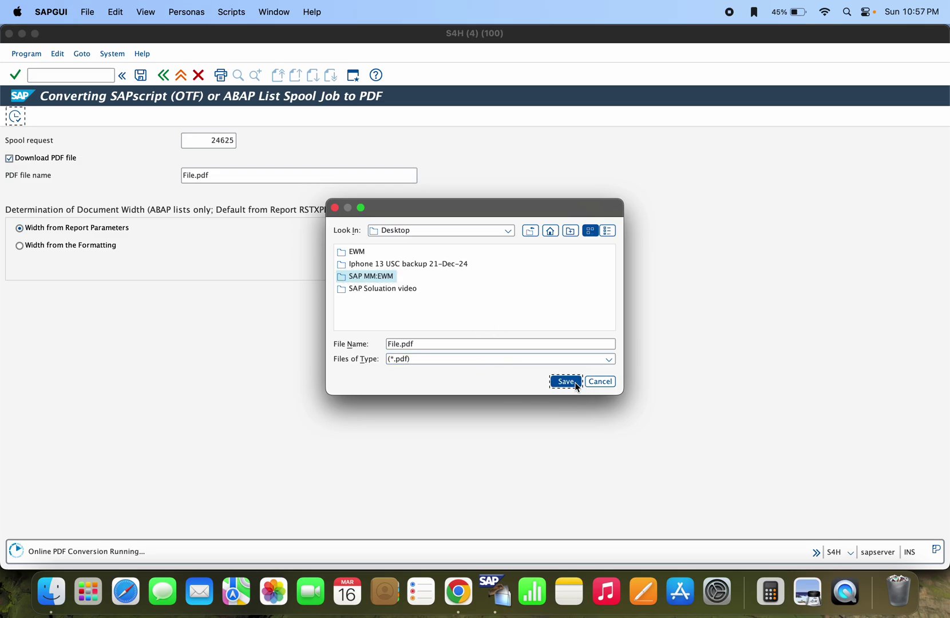
left_click(575, 384)
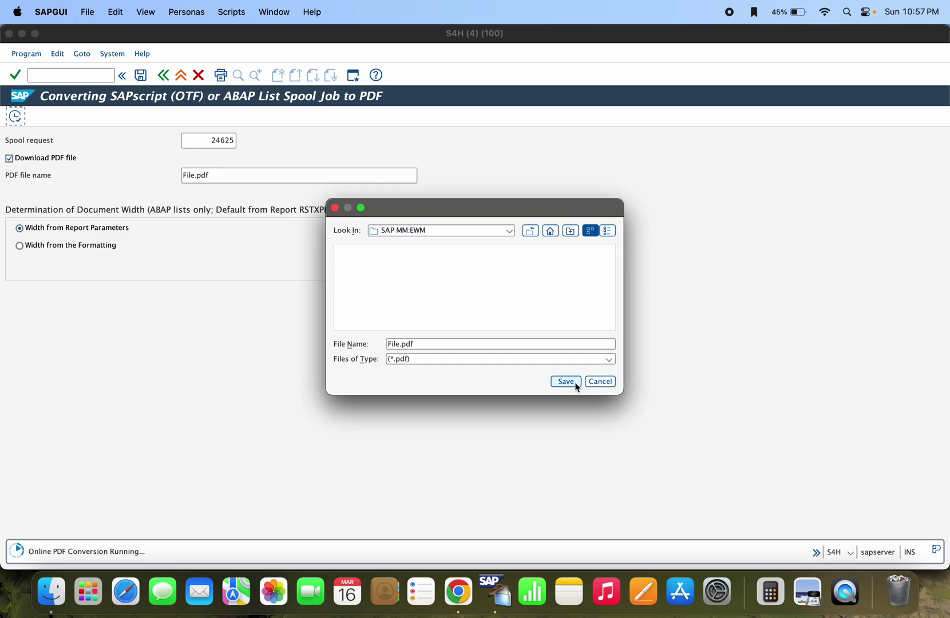
left_click(573, 384)
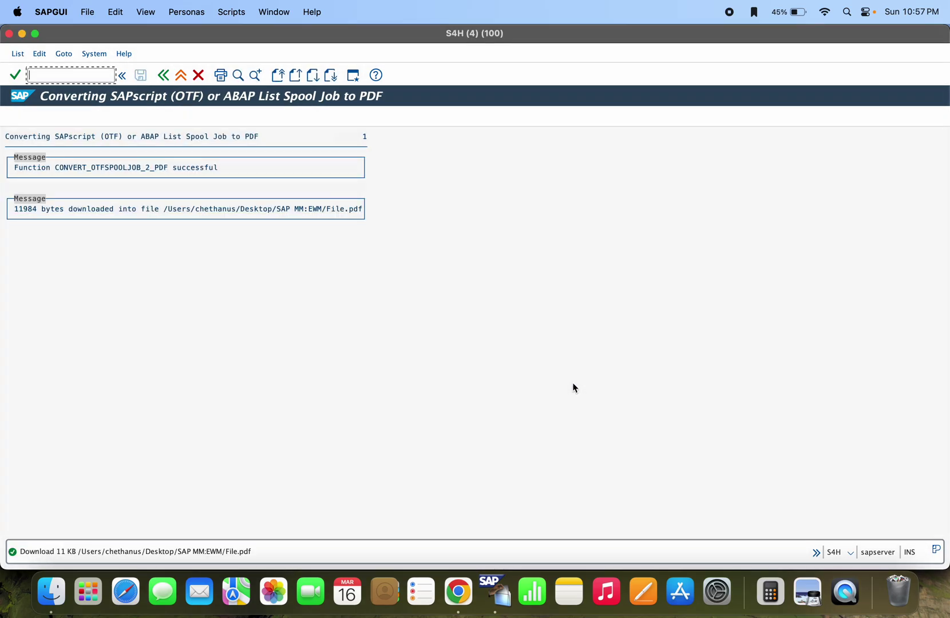
Step: Minimize the conversion results, session, Easy Access and connection windows to reveal the desktop
left_click(22, 35)
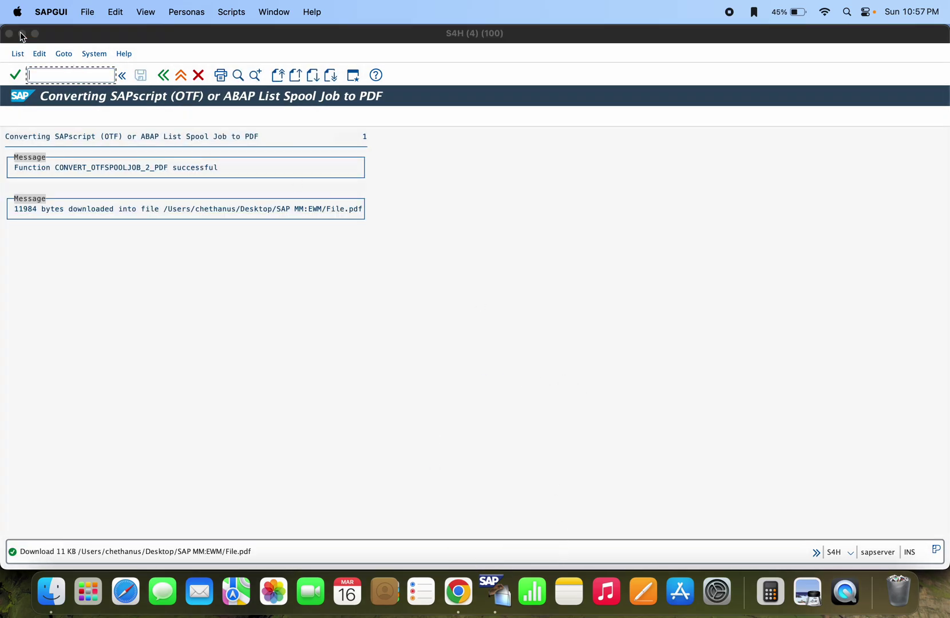
left_click(22, 35)
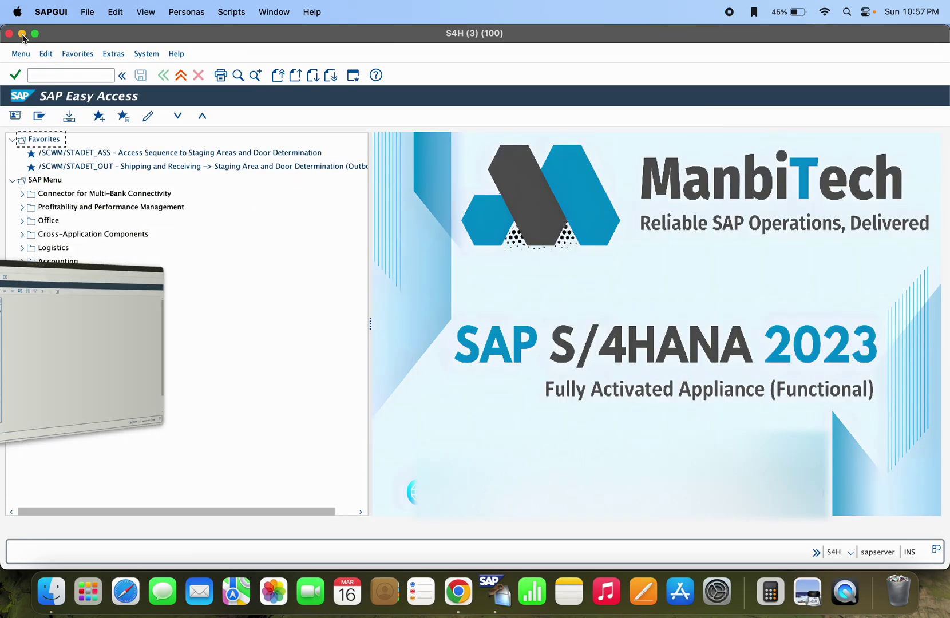
left_click(23, 35)
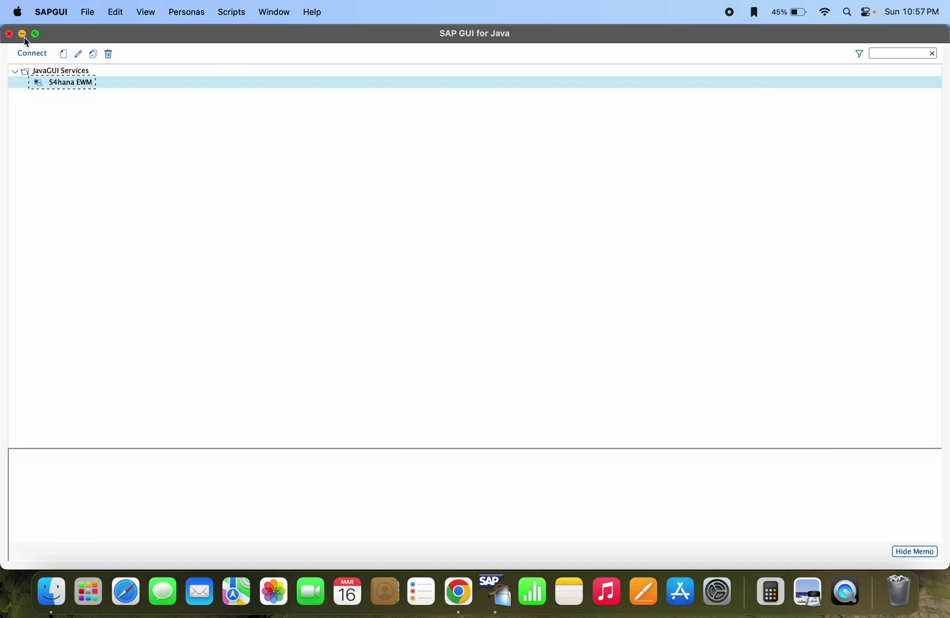
left_click(22, 34)
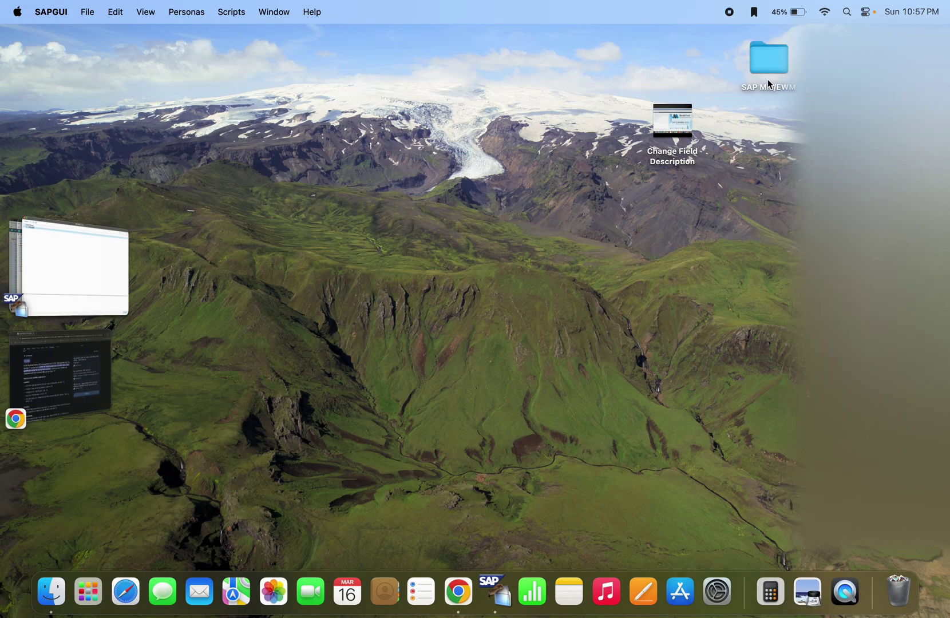
Step: Open File.pdf from the desktop SAP MM/EWM folder in Preview
double_click(767, 79)
left_click(306, 177)
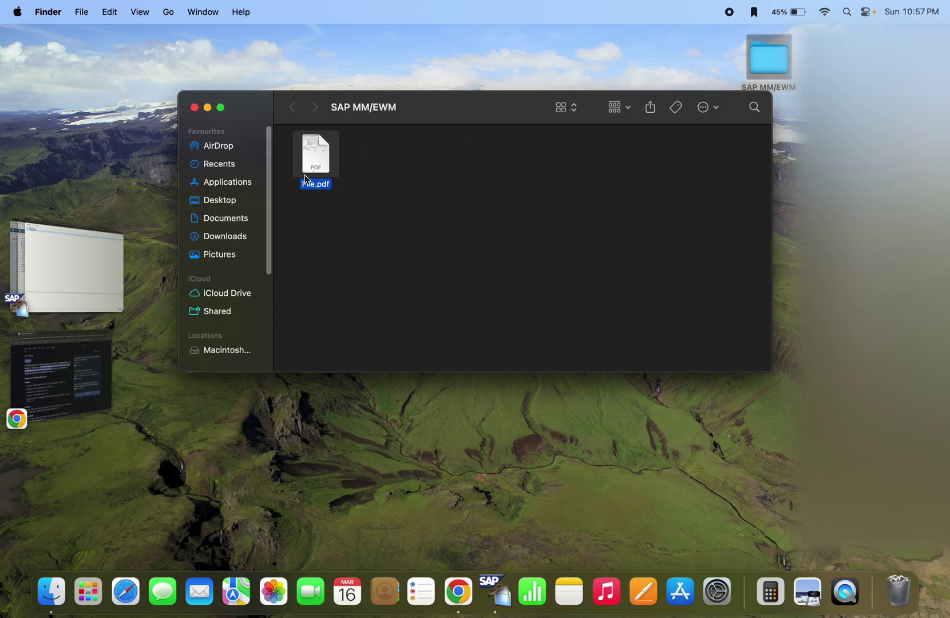
double_click(311, 169)
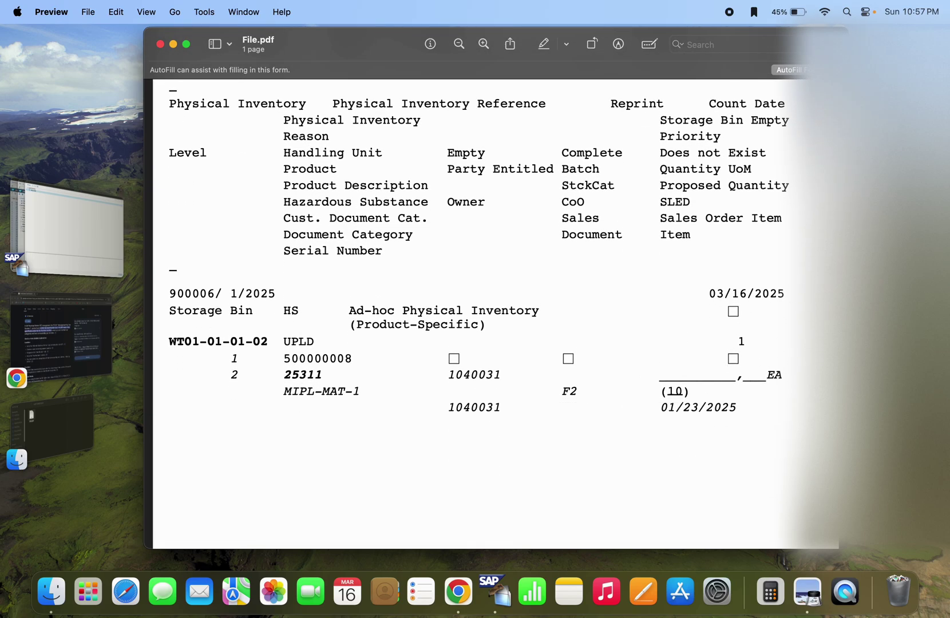
scroll(651, 294, "up", 3)
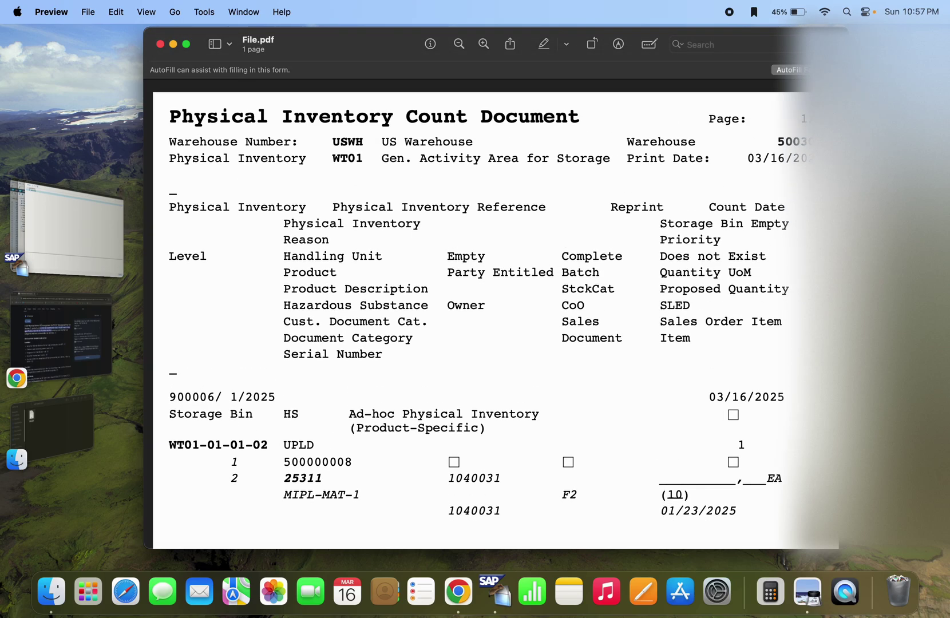